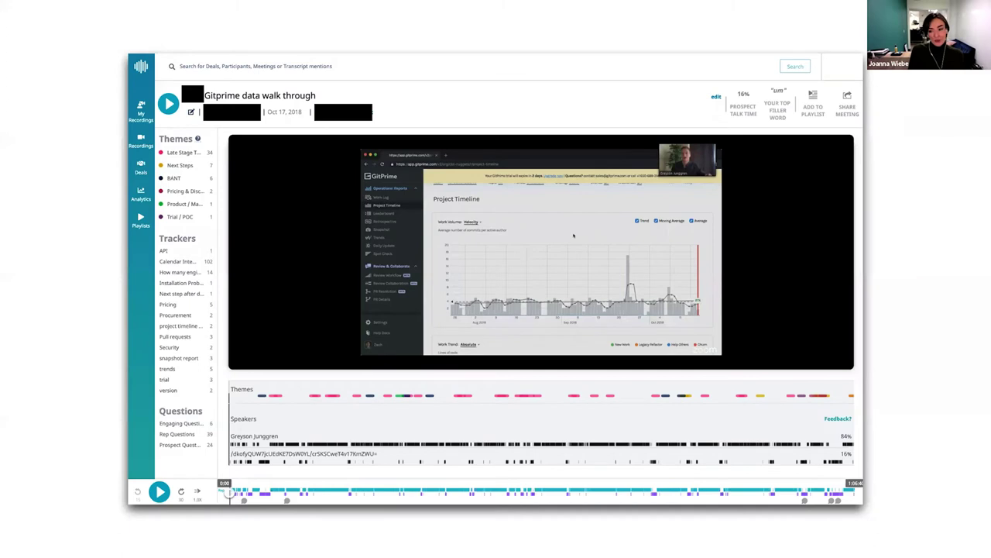
pyautogui.press('Right')
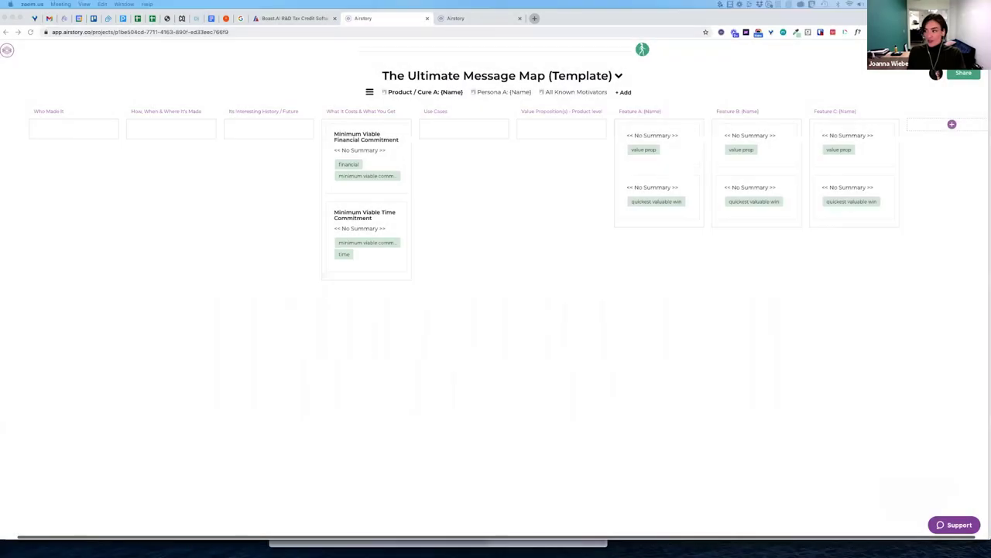
# - Review the message map template's list of pages and the columns of its Product / Cure A page
pyautogui.click(325, 69)
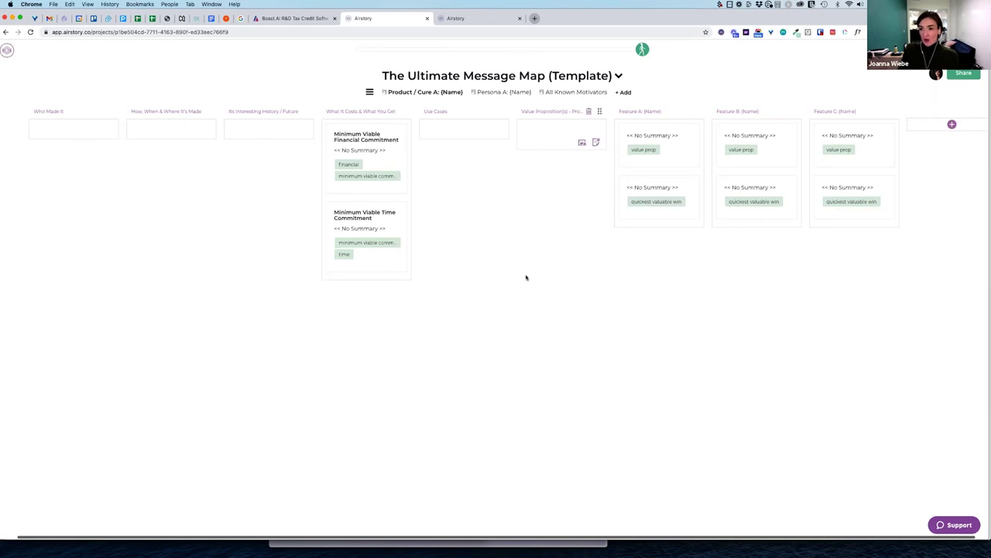
pyautogui.click(369, 93)
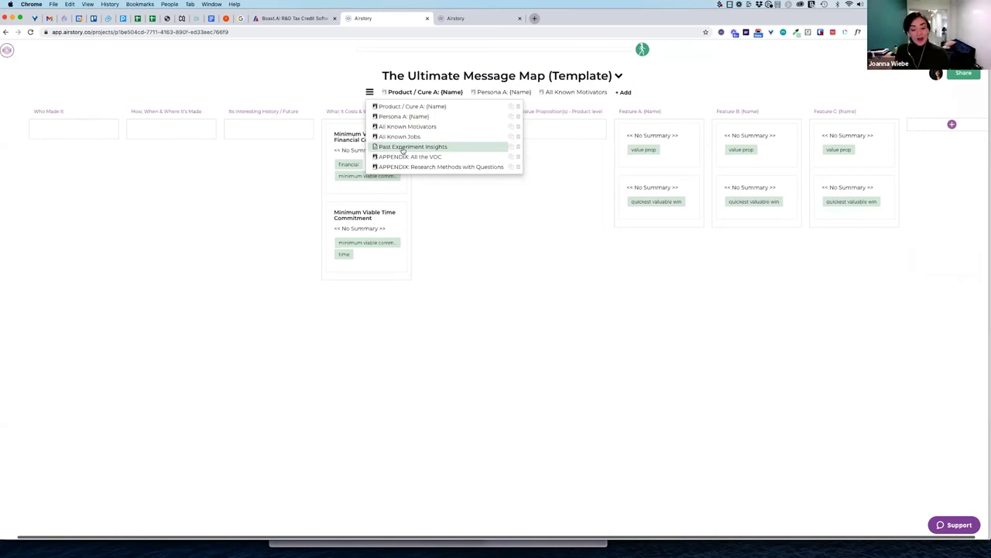
pyautogui.click(179, 212)
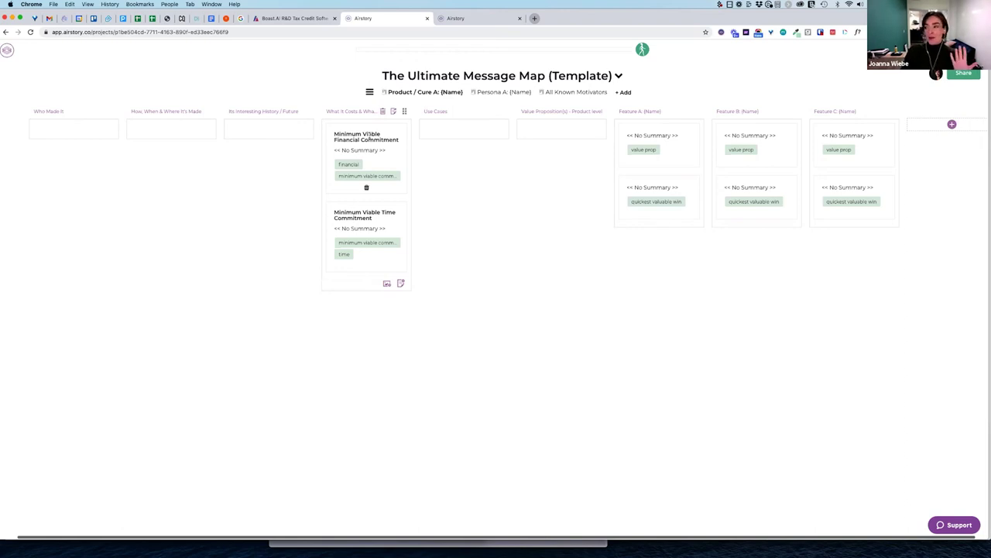
pyautogui.hscroll(1, 458, 136)
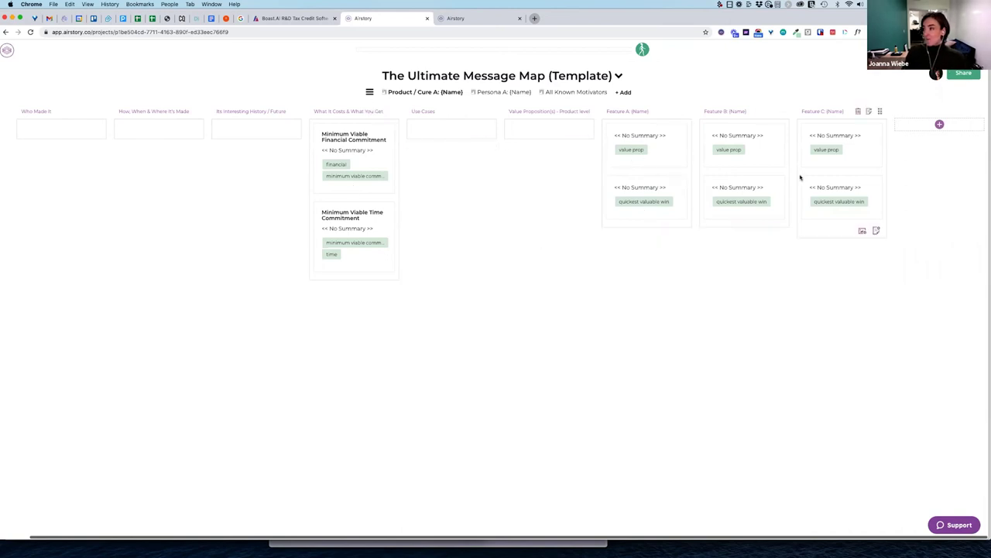
pyautogui.hscroll(-1, 800, 177)
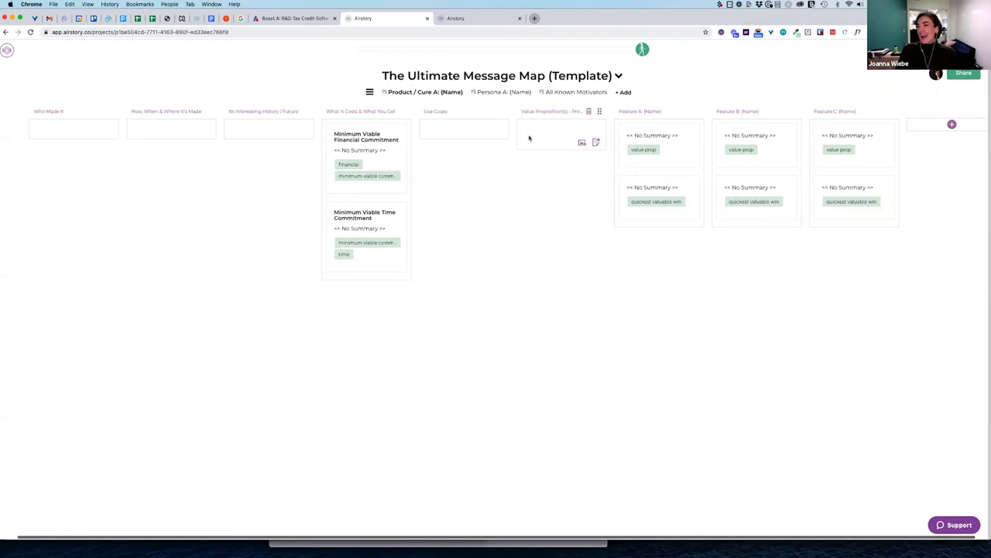
# - Open the Persona A page of the message map and check the list of pages from there
pyautogui.click(499, 92)
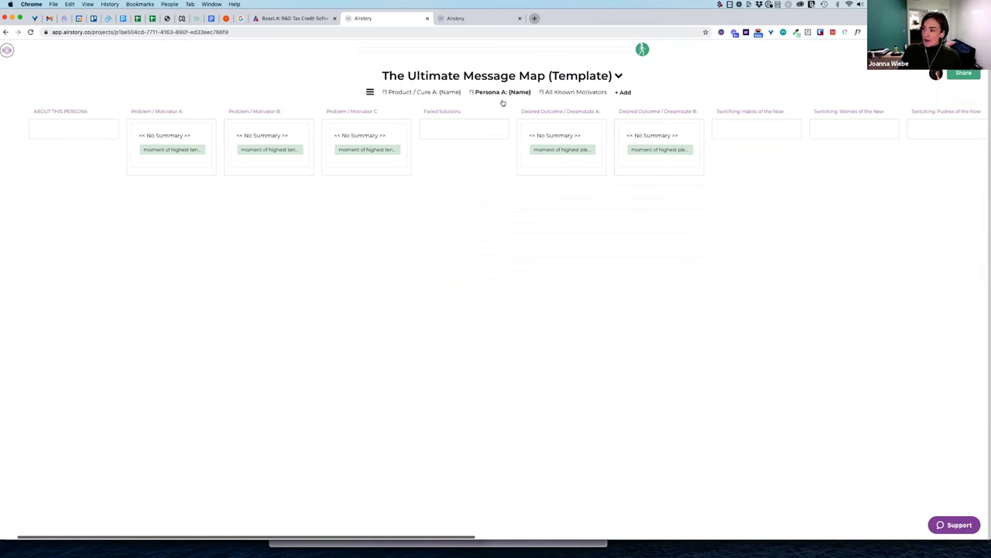
pyautogui.click(370, 92)
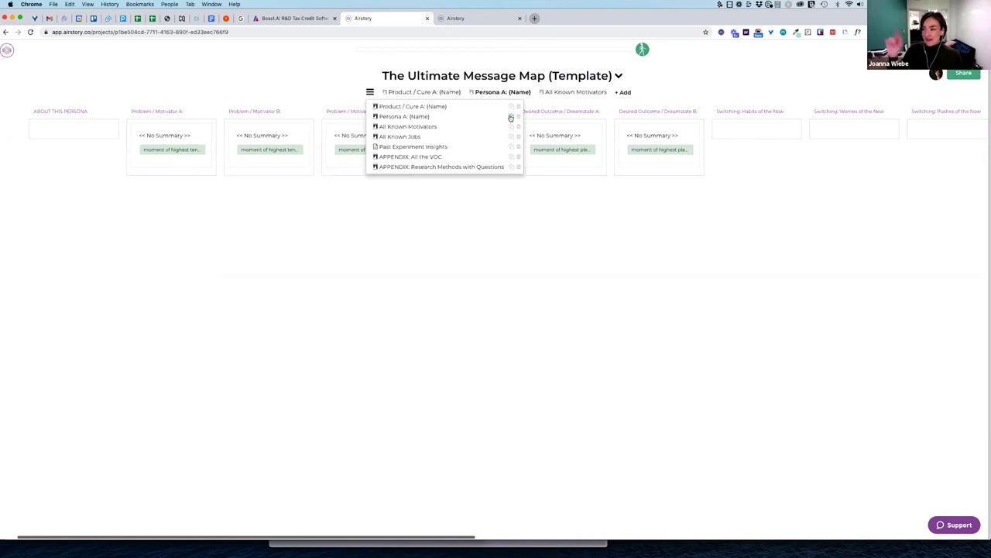
pyautogui.click(231, 363)
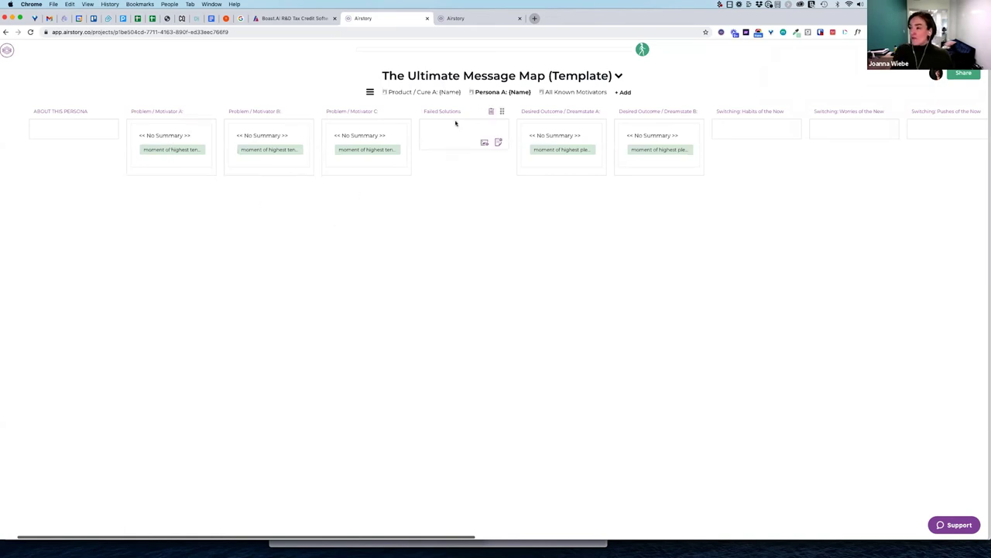
# - Examine the Persona A columns from About This Persona through Click Triggers
pyautogui.hscroll(1, 455, 123)
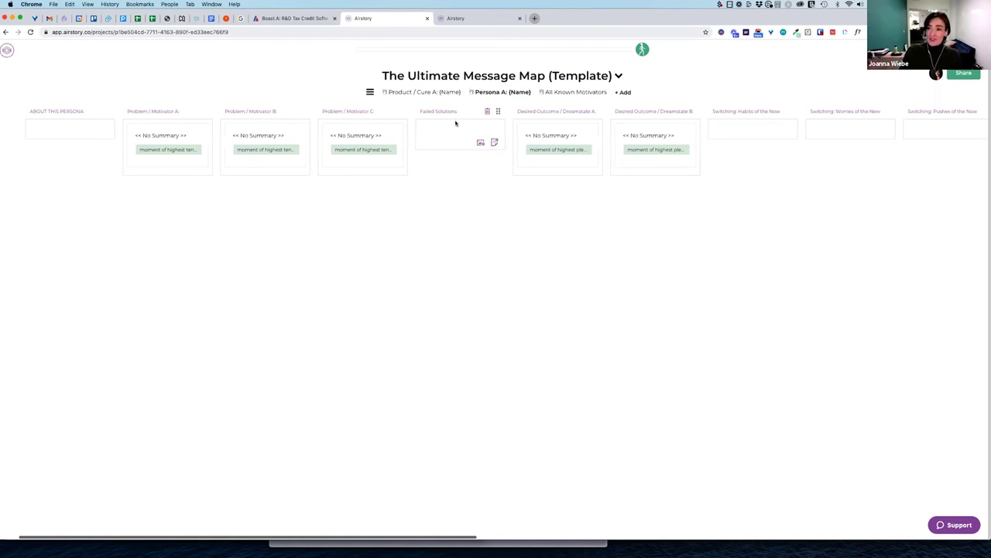
pyautogui.hscroll(2, 455, 122)
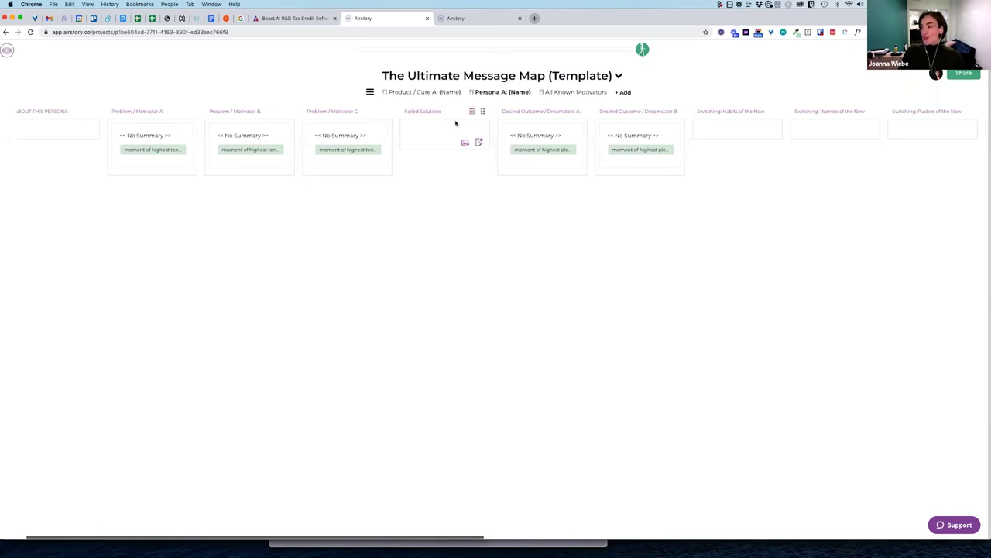
pyautogui.hscroll(10, 455, 122)
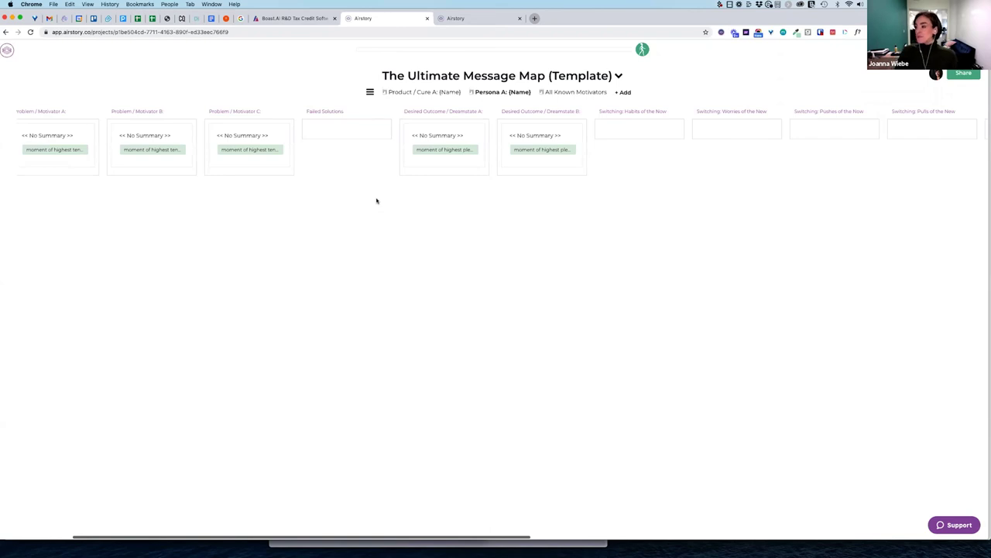
pyautogui.hscroll(3, 535, 147)
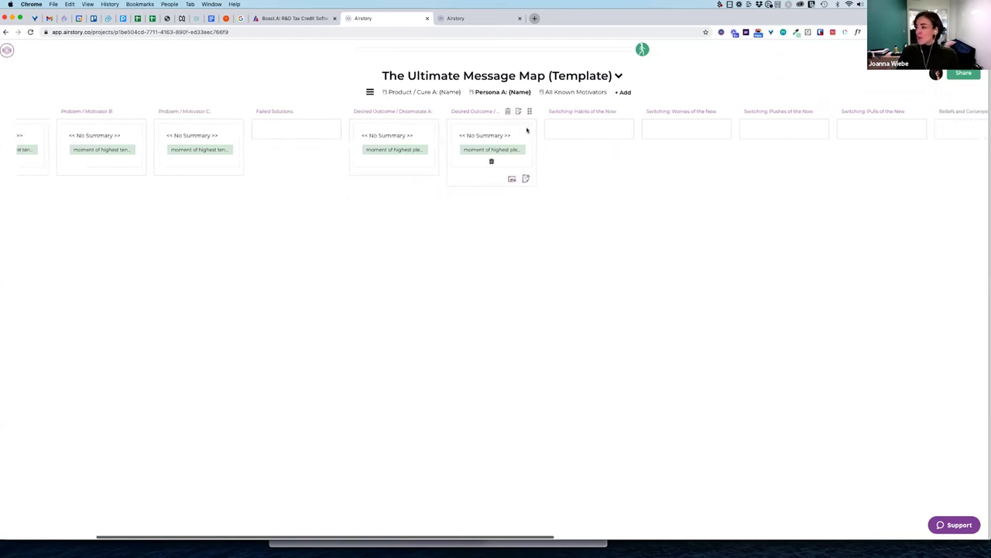
pyautogui.hscroll(10, 527, 130)
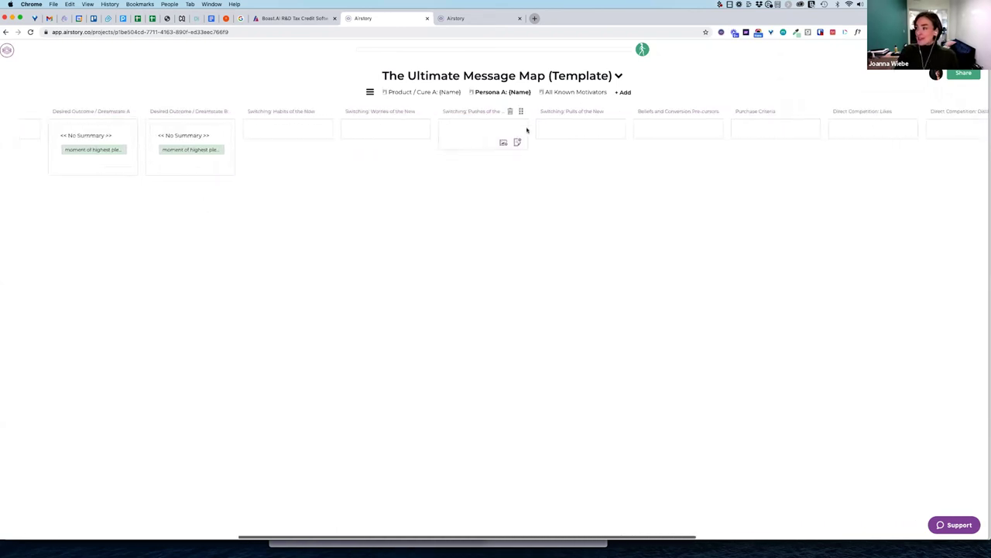
pyautogui.hscroll(1, 526, 131)
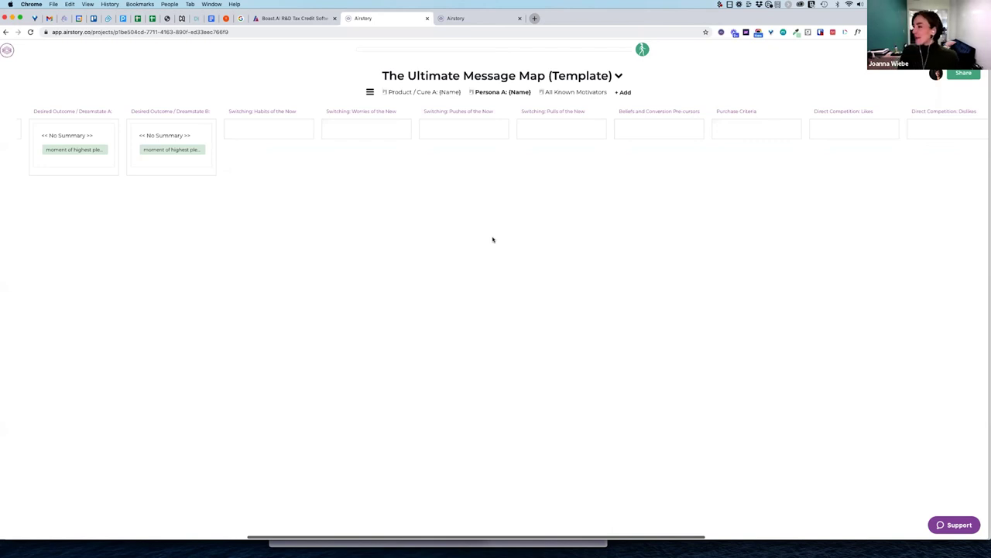
pyautogui.hscroll(5, 492, 240)
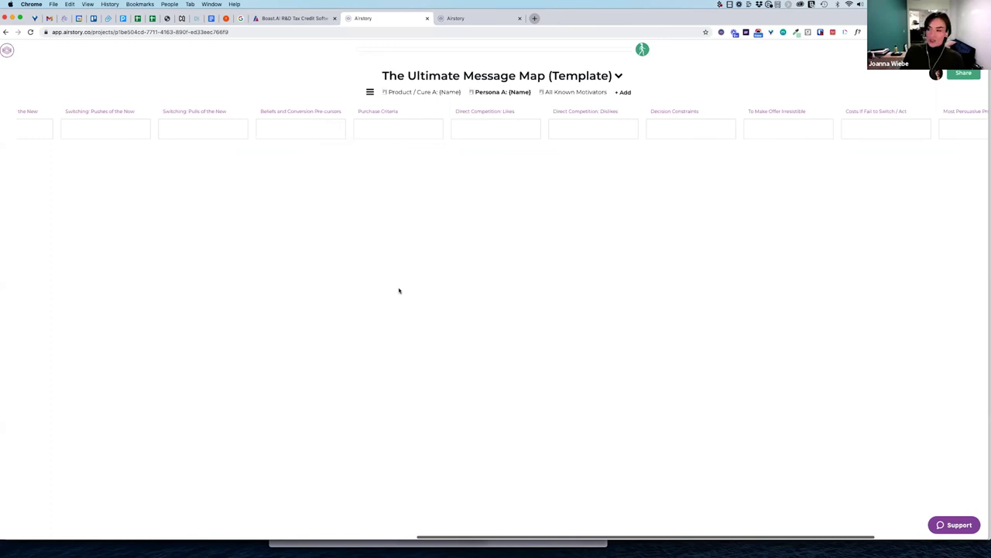
pyautogui.hscroll(2, 399, 266)
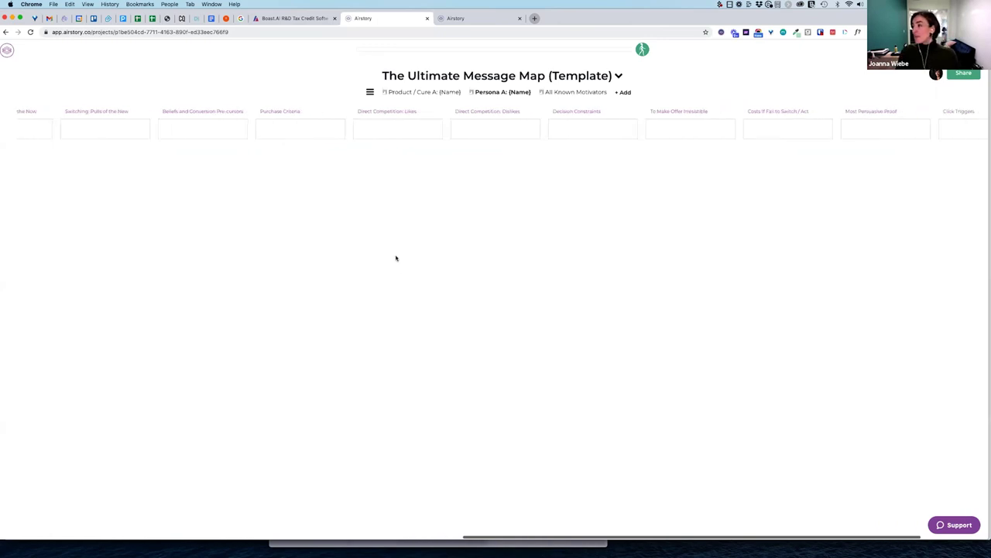
pyautogui.hscroll(5, 396, 258)
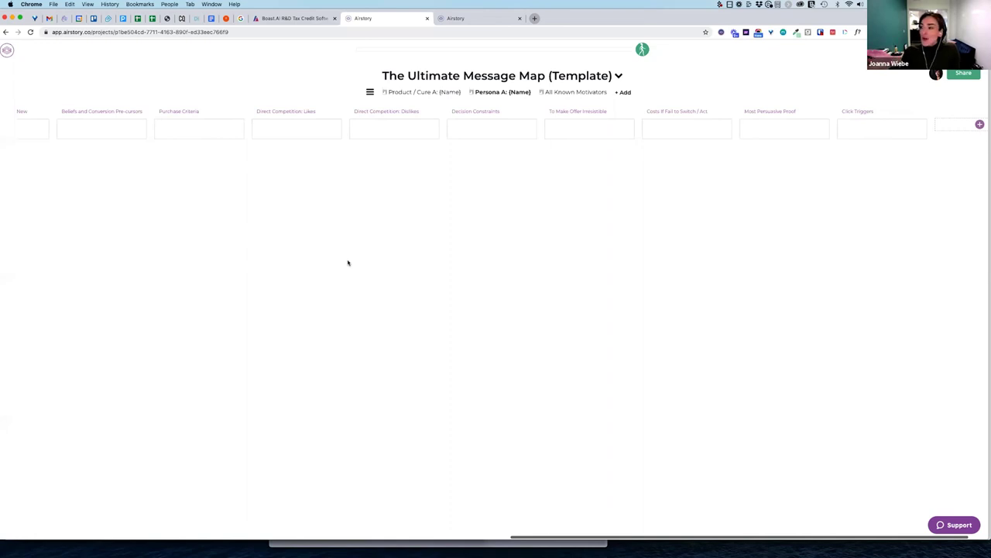
# - Revisit the Problem / Motivator columns of Persona A, and examine the four Switching columns
pyautogui.hscroll(-10, 348, 263)
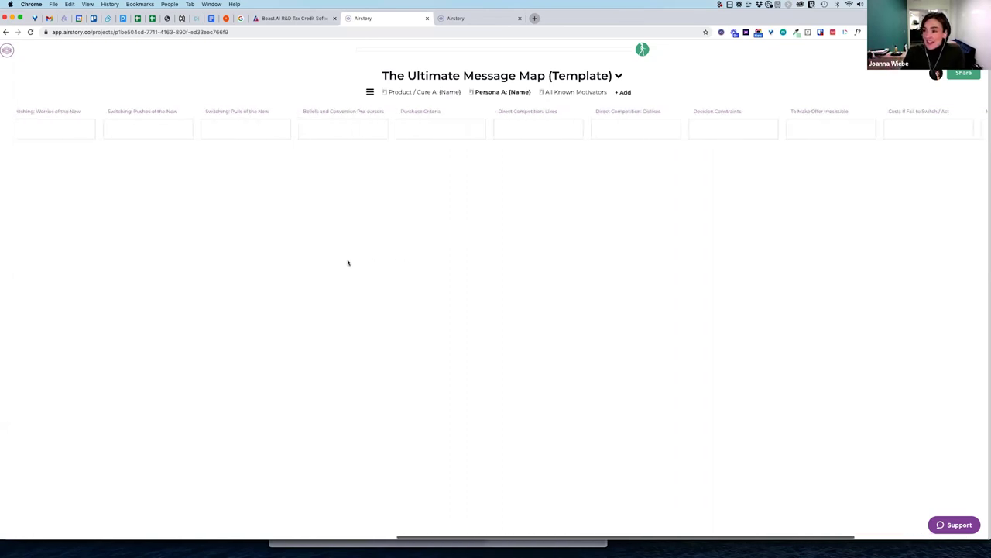
pyautogui.hscroll(-10, 348, 263)
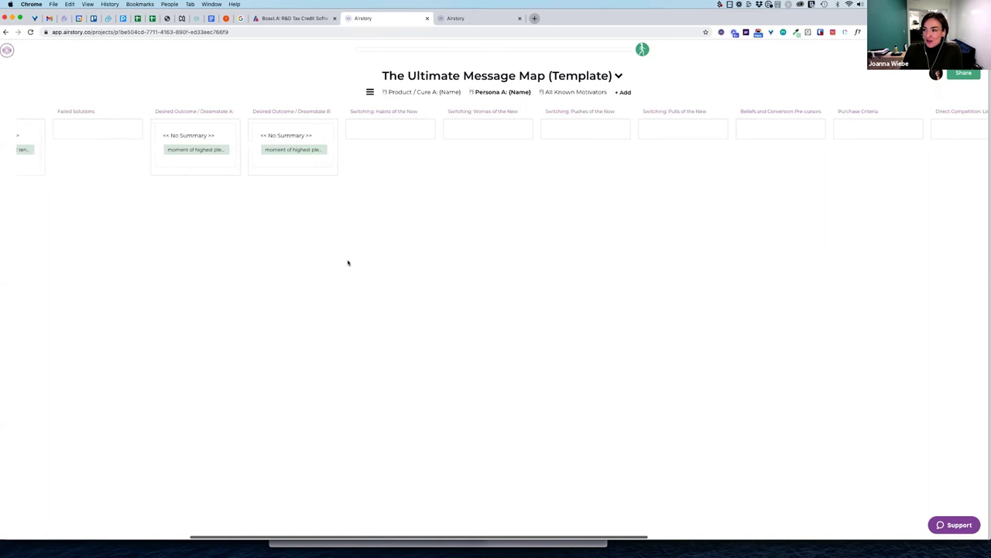
pyautogui.hscroll(-10, 348, 263)
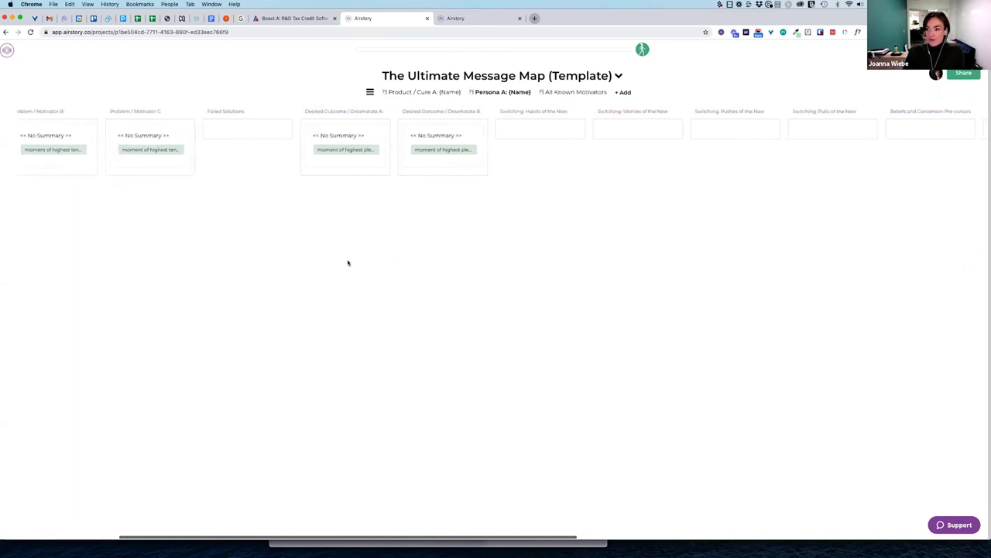
pyautogui.hscroll(-4, 347, 262)
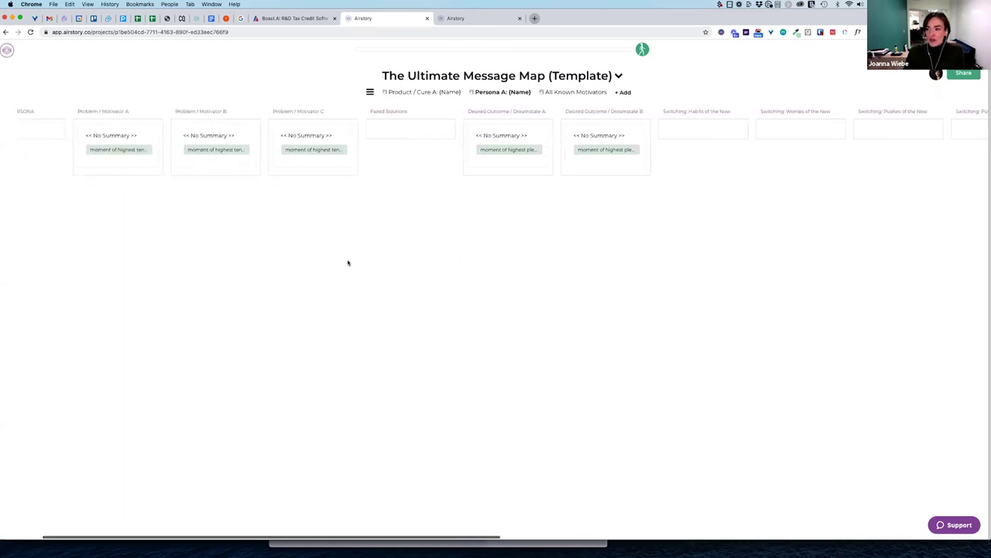
pyautogui.hscroll(-3, 348, 263)
pyautogui.hscroll(20, 347, 263)
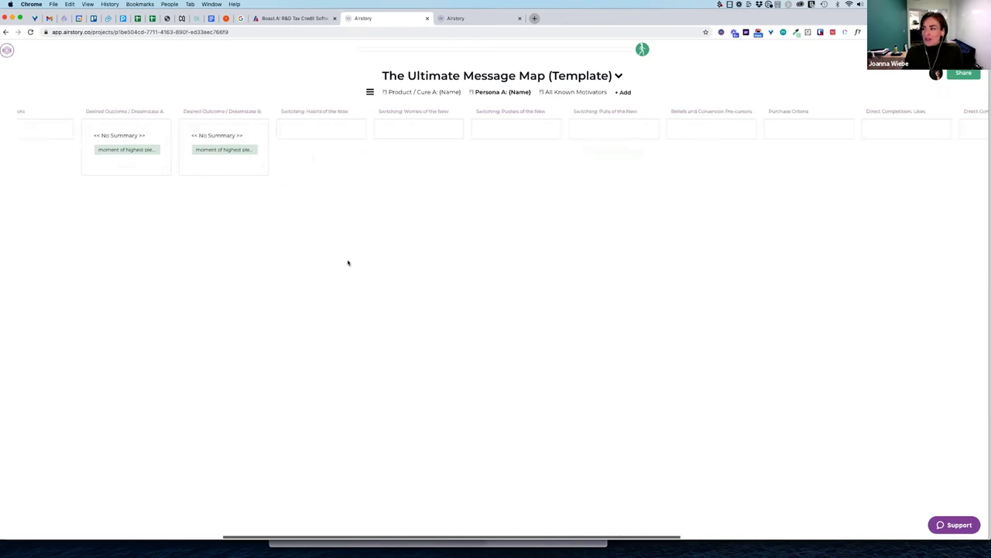
pyautogui.hscroll(2, 347, 263)
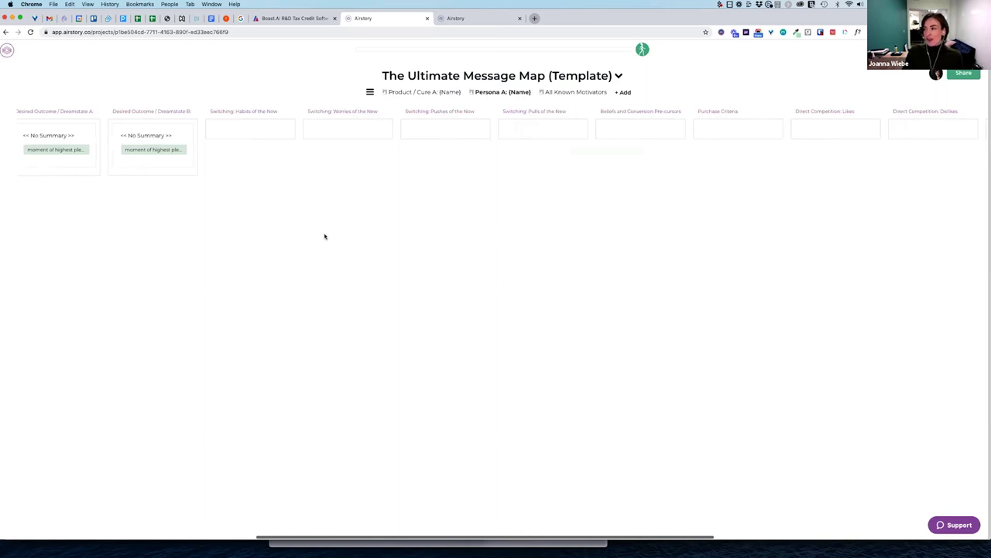
pyautogui.hscroll(2, 324, 236)
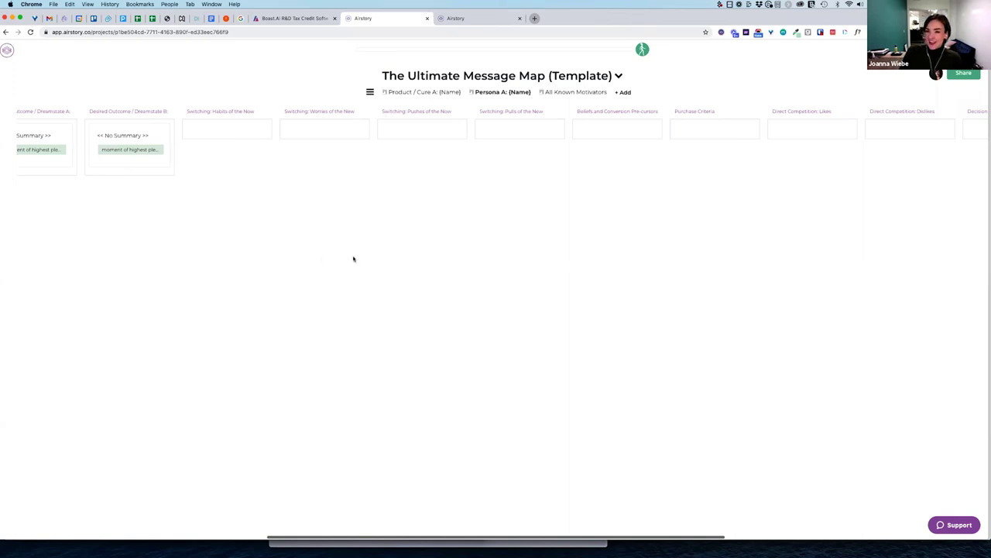
pyautogui.hscroll(3, 378, 255)
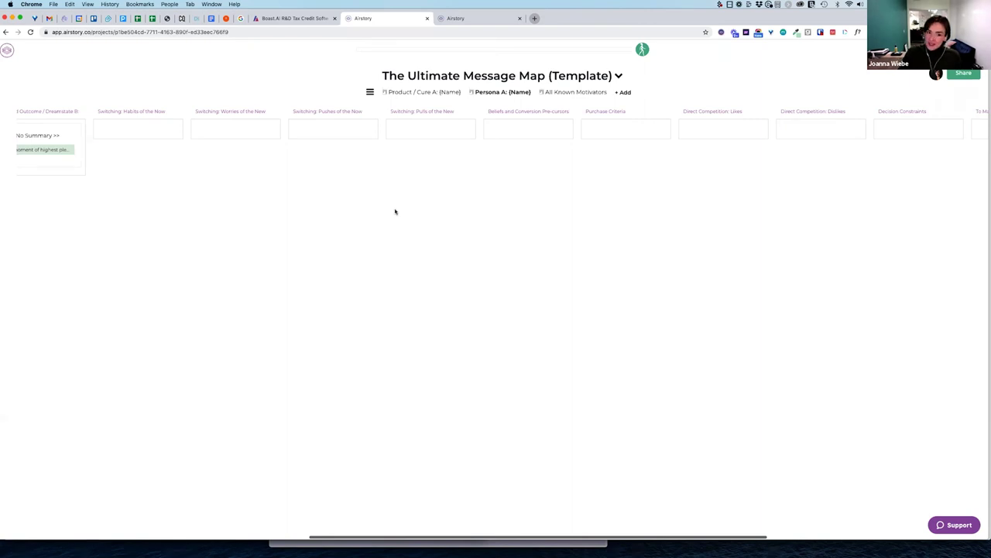
# - Examine the Persona A columns on Direct Competition, Decision Constraints and the remaining topics up to Click Triggers
pyautogui.hscroll(5, 395, 212)
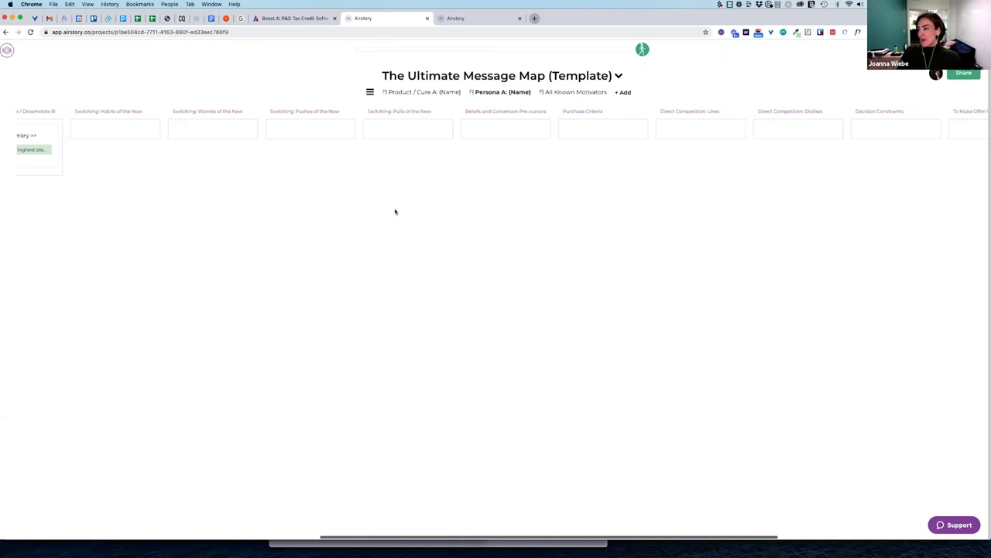
pyautogui.hscroll(3, 395, 212)
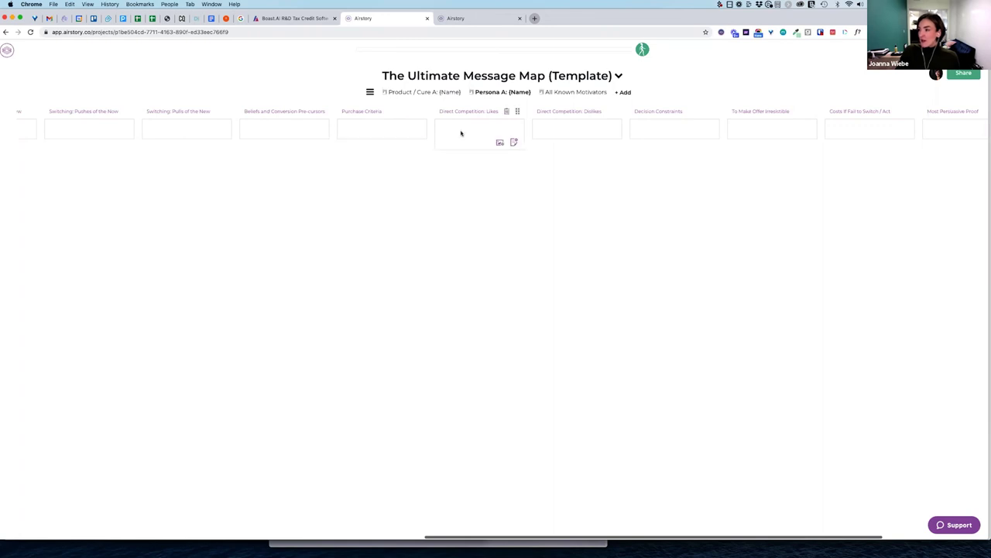
pyautogui.hscroll(1, 461, 133)
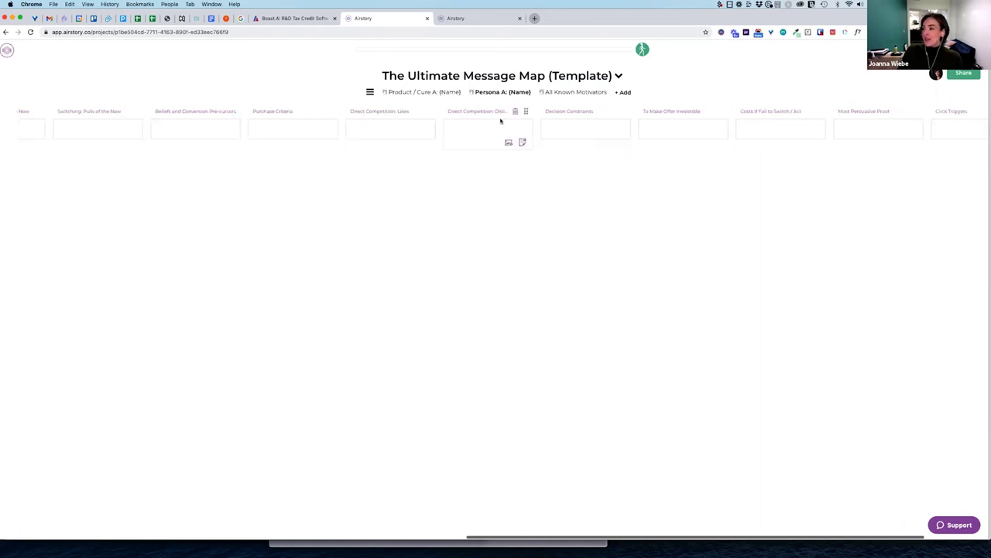
pyautogui.hscroll(2, 595, 129)
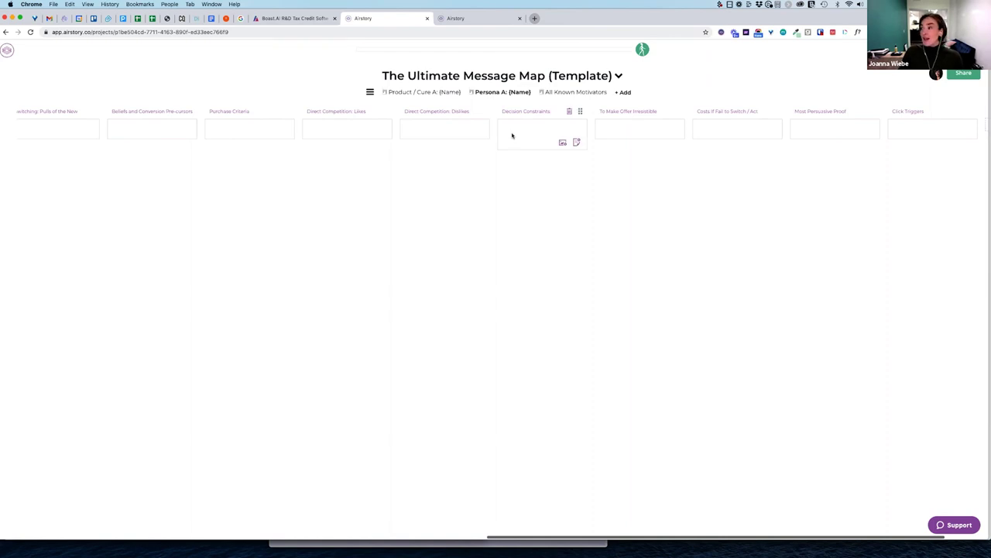
pyautogui.hscroll(4, 511, 135)
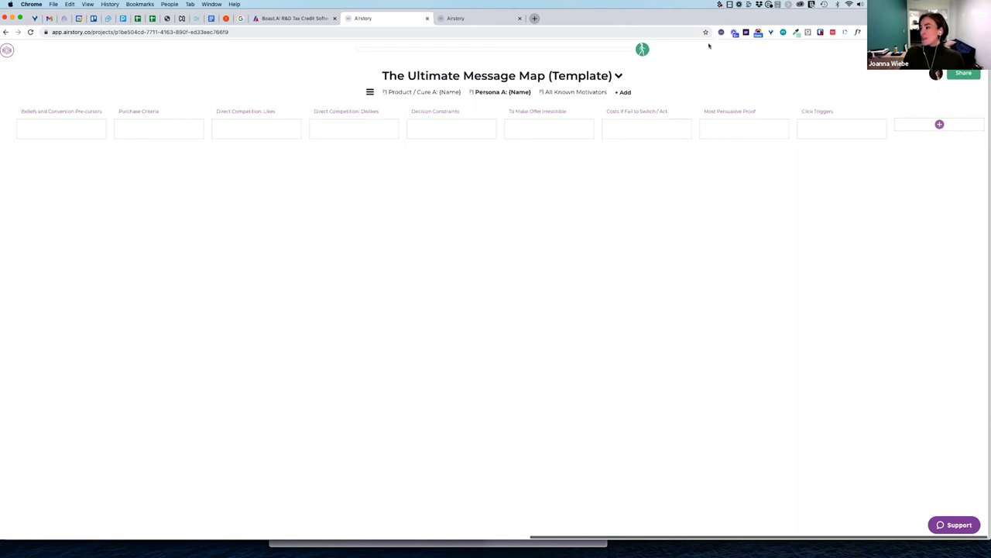
# - Switch to the Asset-Level Solution Design template and open its PCPO: How I'll Sell It page
pyautogui.click(465, 20)
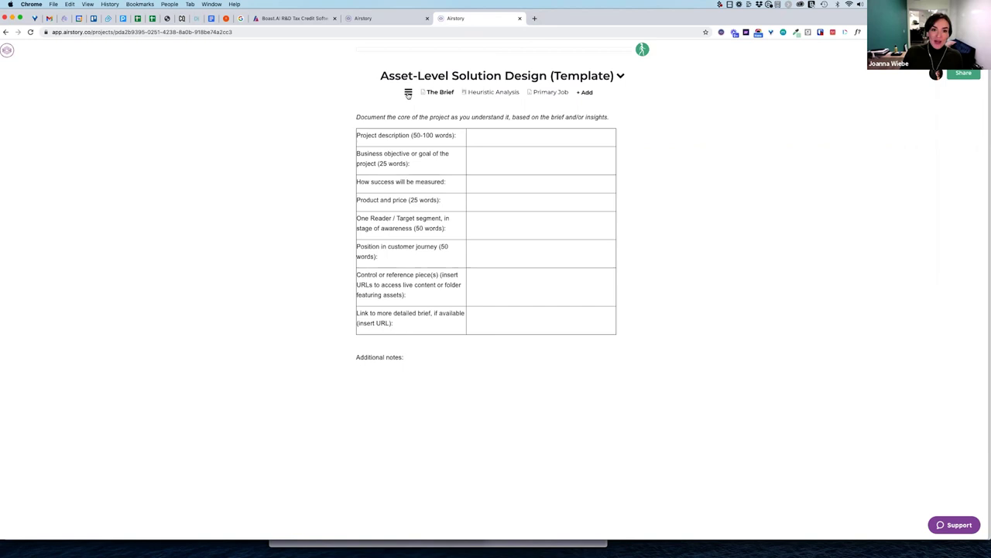
pyautogui.click(387, 20)
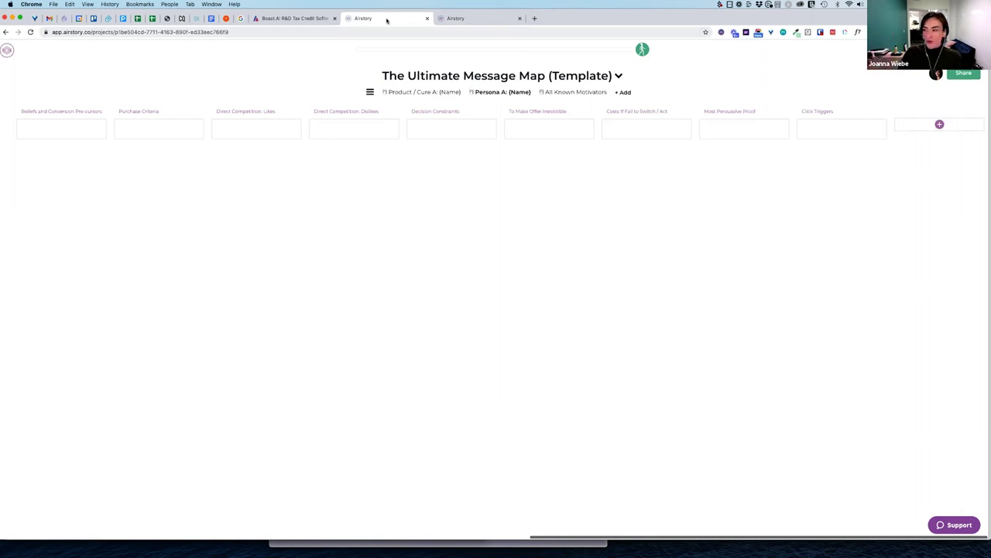
pyautogui.click(464, 18)
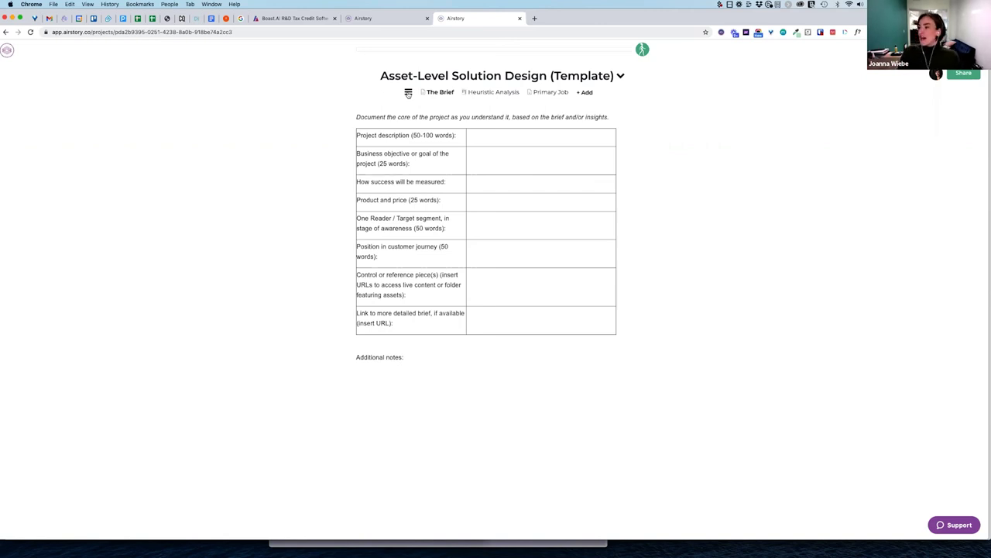
pyautogui.click(409, 93)
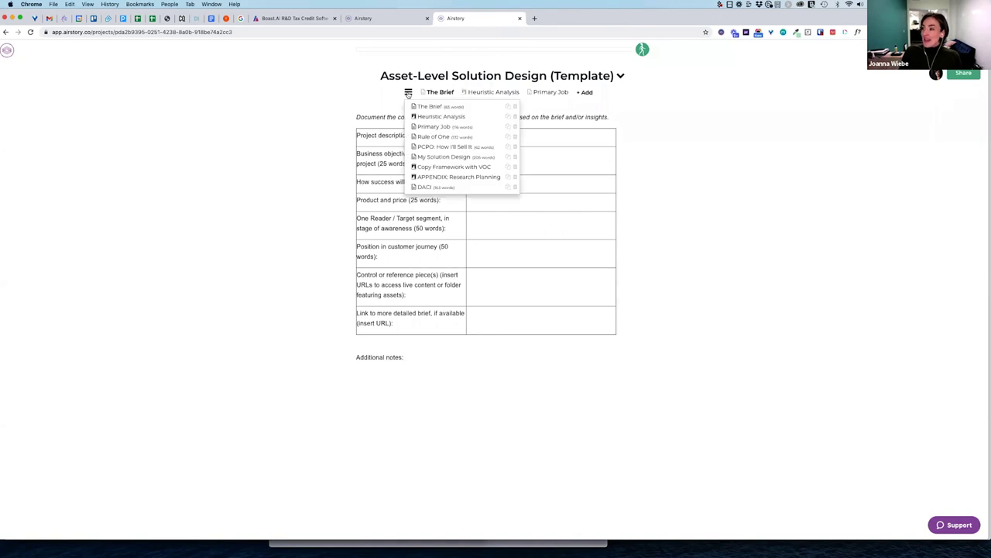
pyautogui.click(439, 148)
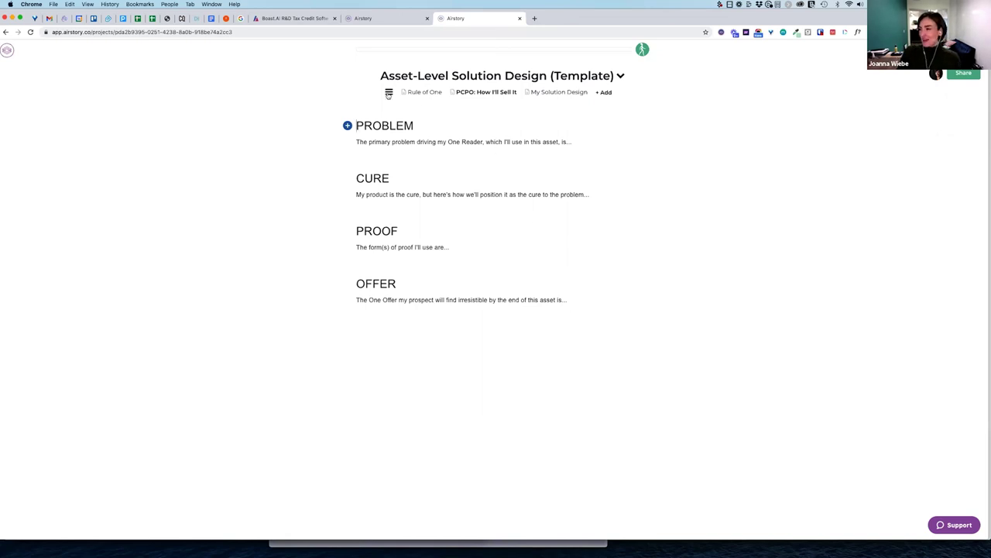
# - Open the My Solution Design page and read through its prompts and the solution design table
pyautogui.click(389, 93)
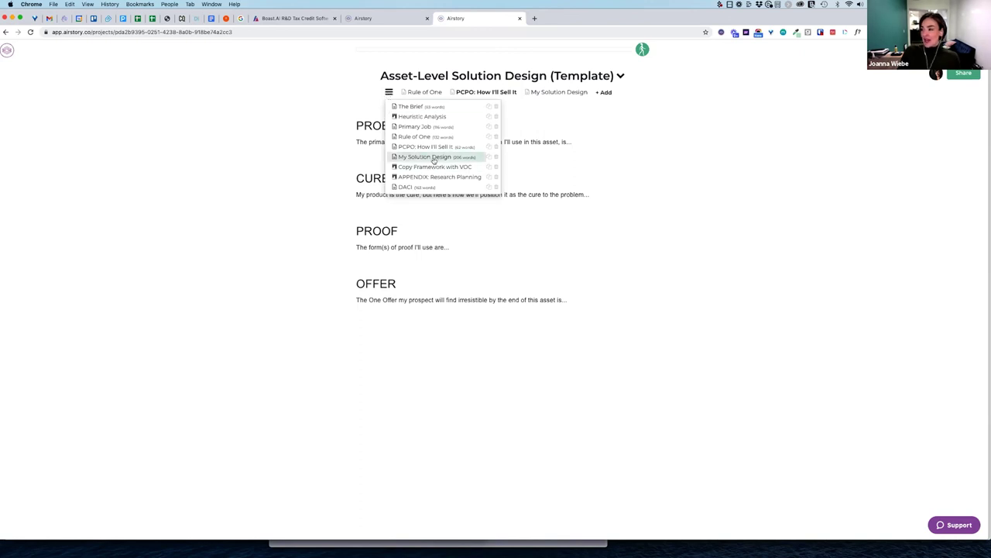
pyautogui.click(434, 158)
pyautogui.scroll(-5, 525, 275)
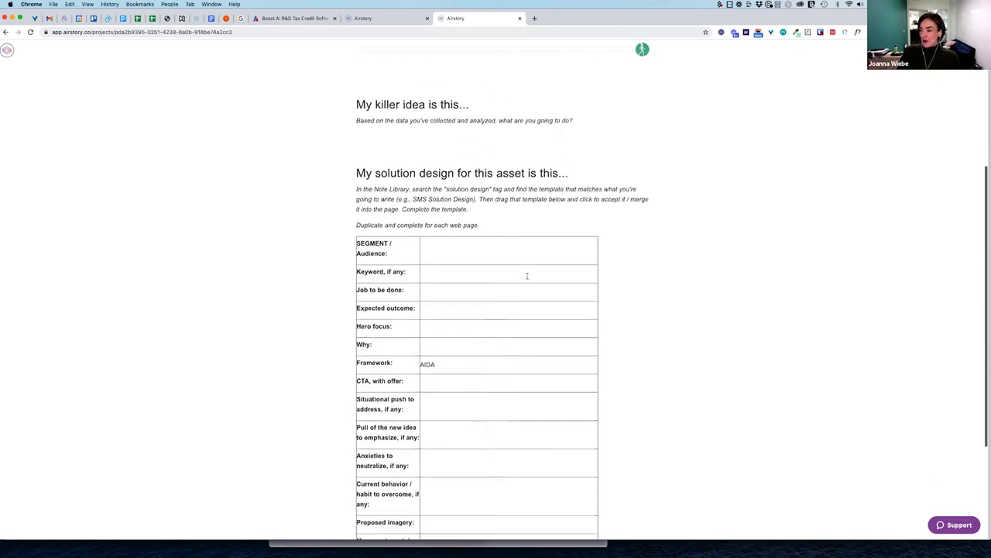
pyautogui.scroll(-3, 527, 277)
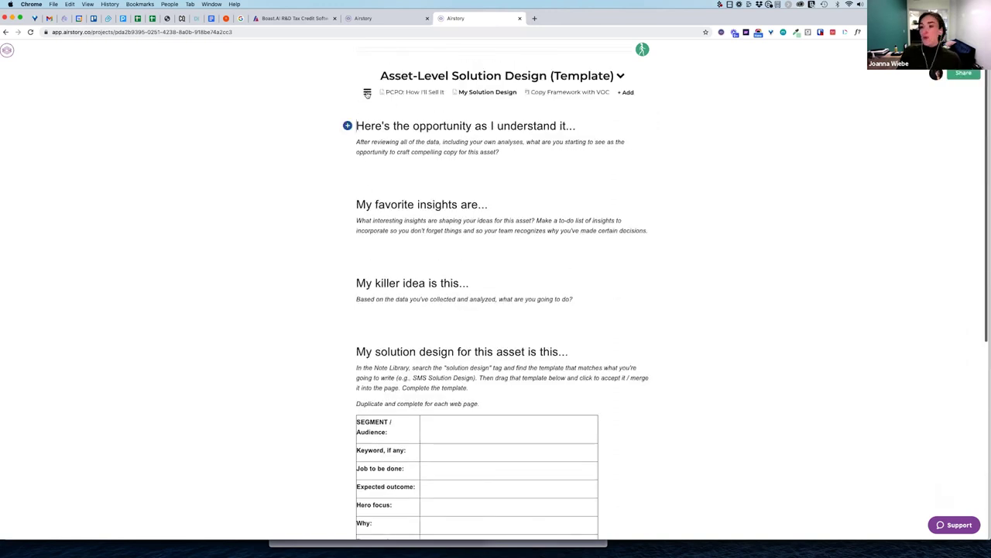
# - Open the Copy Framework with VOC page of the Asset-Level Solution Design template
pyautogui.click(367, 93)
pyautogui.click(419, 168)
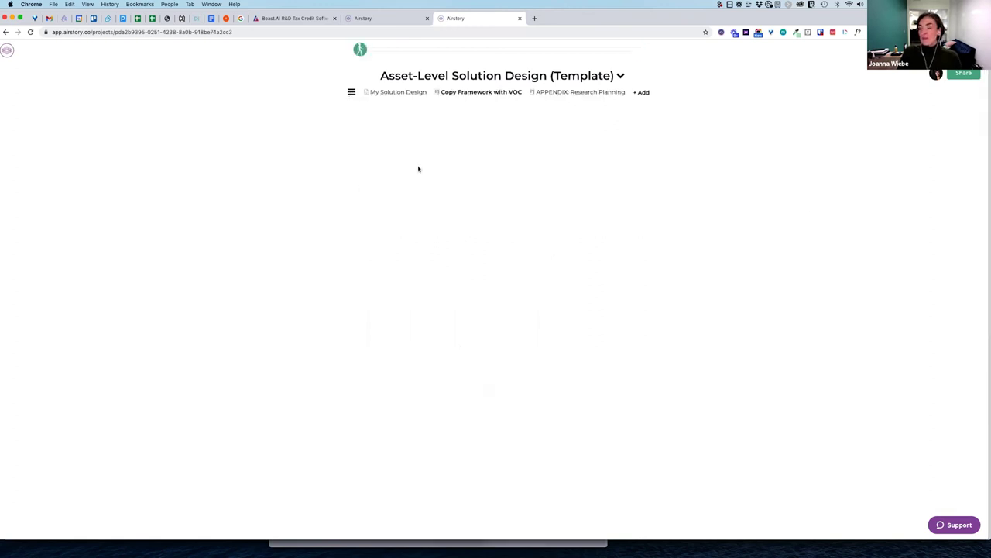